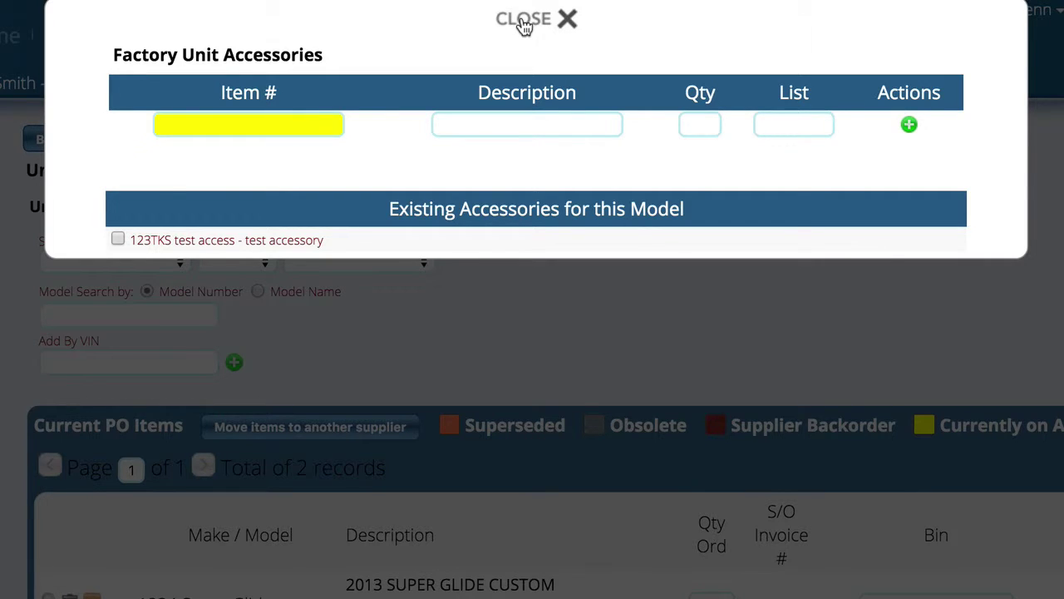
- Close the Factory Unit Accessories dialog to return to Unit PO 7157-00
{"action": "left_click", "coordinate": [522, 25]}
- Tick Use Serialized Options in Serialized Items defaults, save, and go back to Serialized
{"action": "mouse_move", "coordinate": [694, 37]}
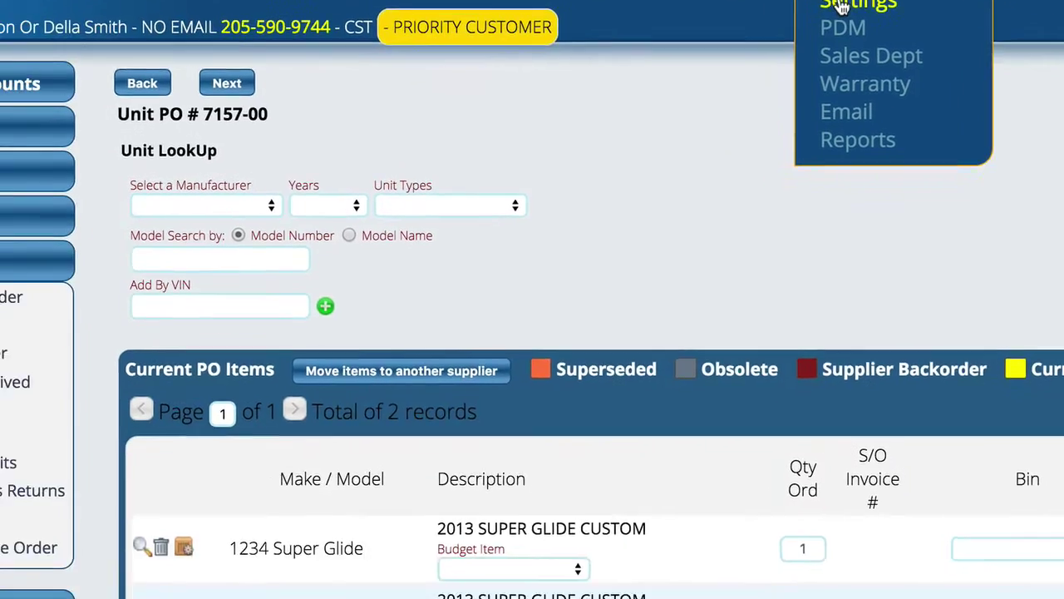
{"action": "left_click", "coordinate": [751, 57]}
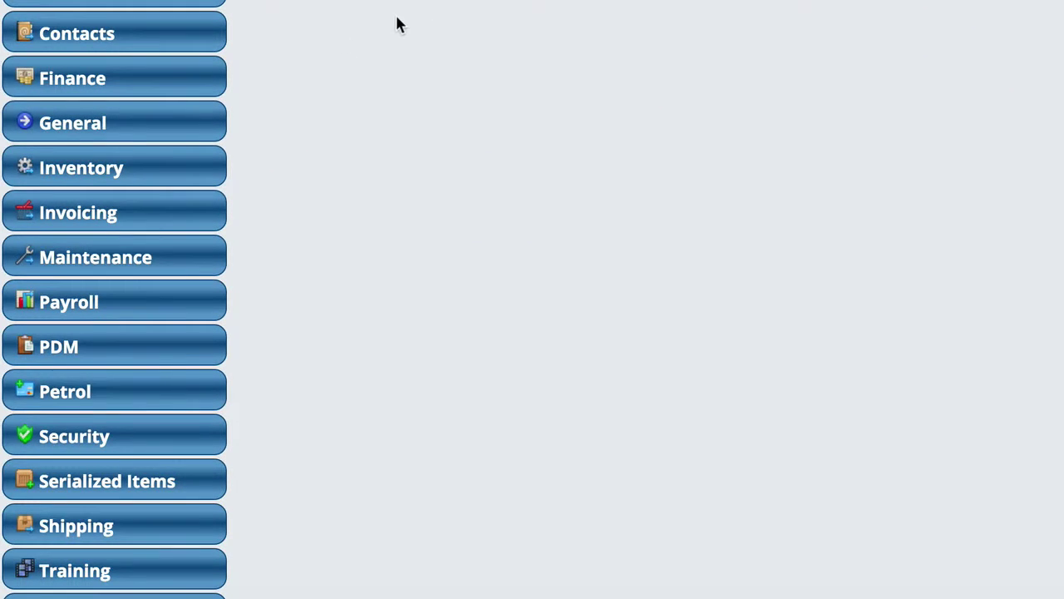
{"action": "left_click", "coordinate": [87, 482]}
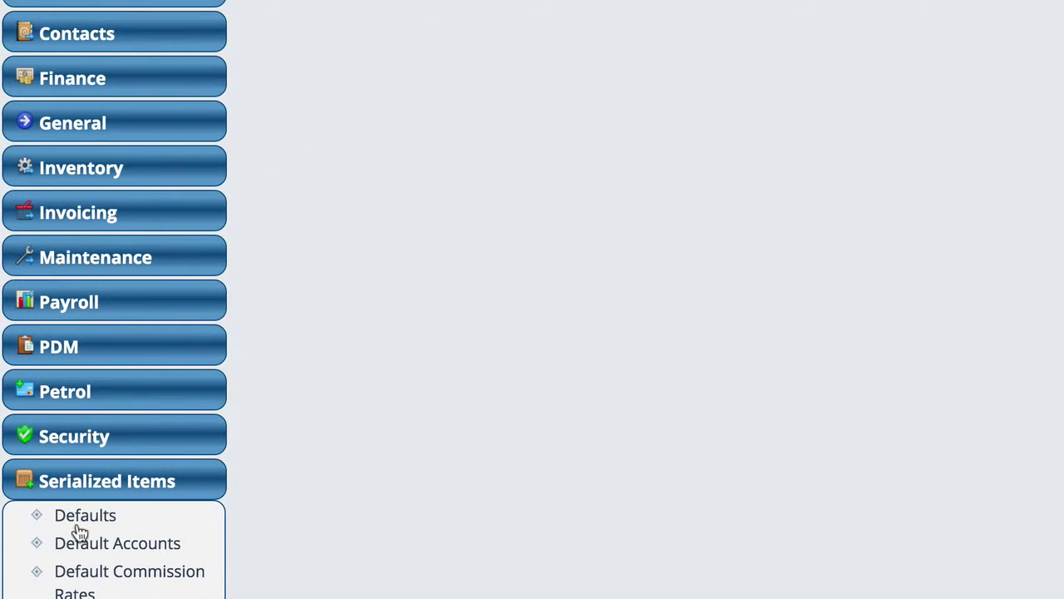
{"action": "left_click", "coordinate": [86, 517]}
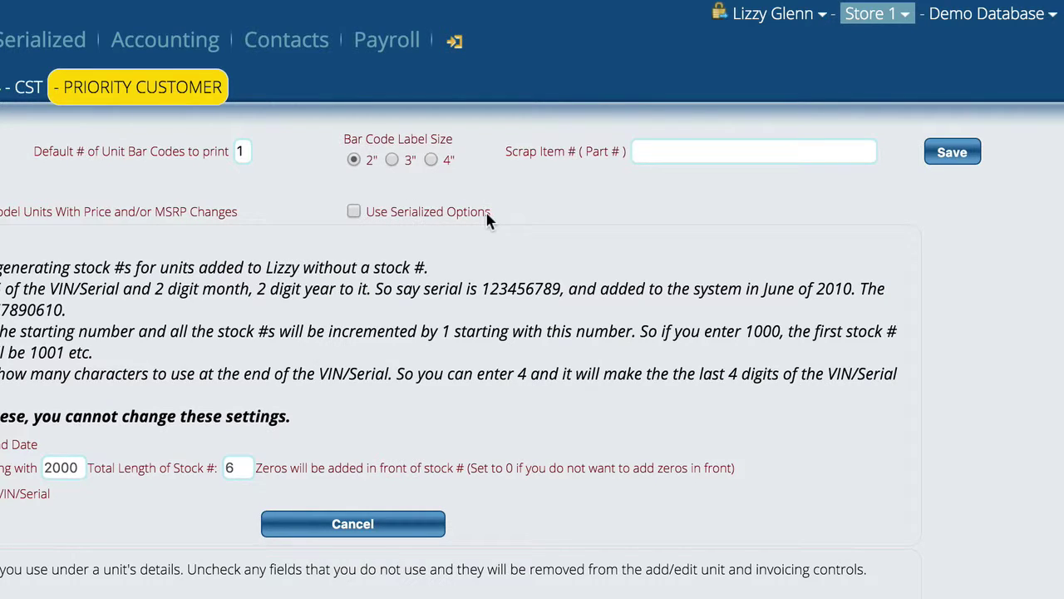
{"action": "left_click", "coordinate": [355, 211]}
{"action": "left_click", "coordinate": [953, 154]}
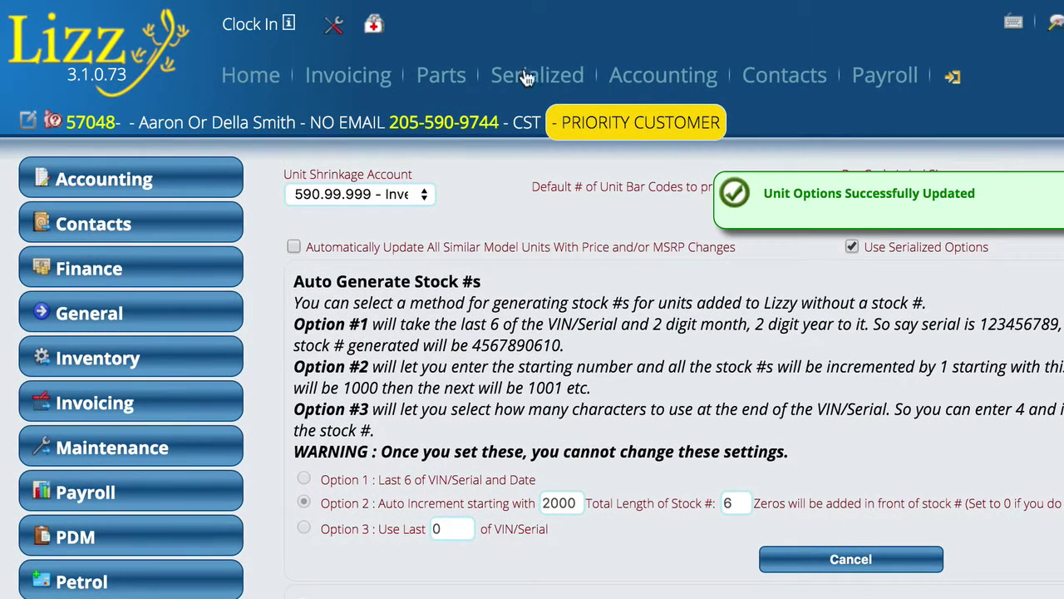
{"action": "left_click", "coordinate": [525, 78]}
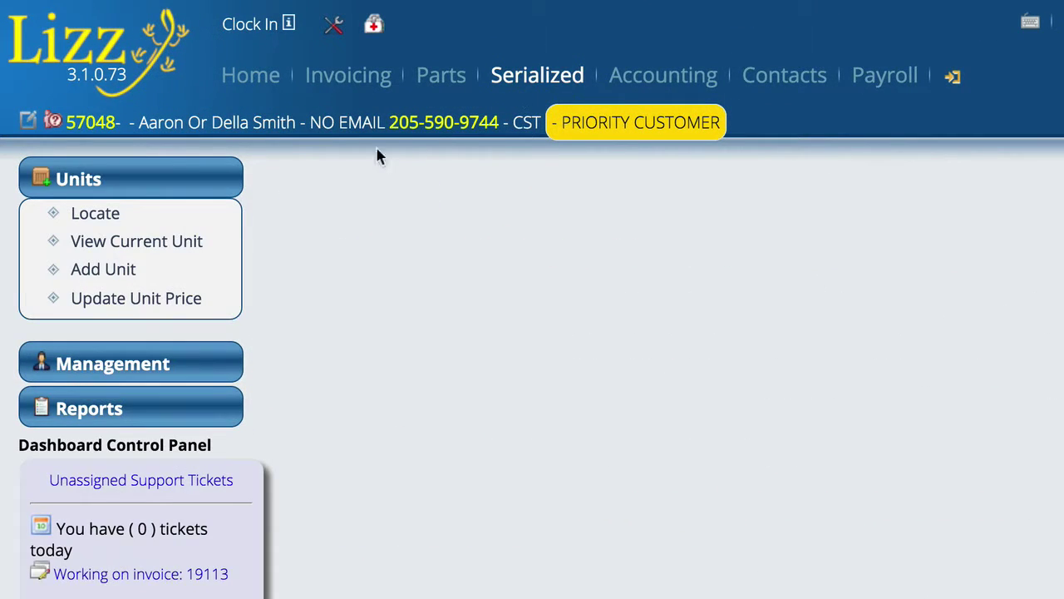
- Locate new units and open the -HL100KSA (HON-HL100) unit, stock 004479
{"action": "left_click", "coordinate": [95, 215]}
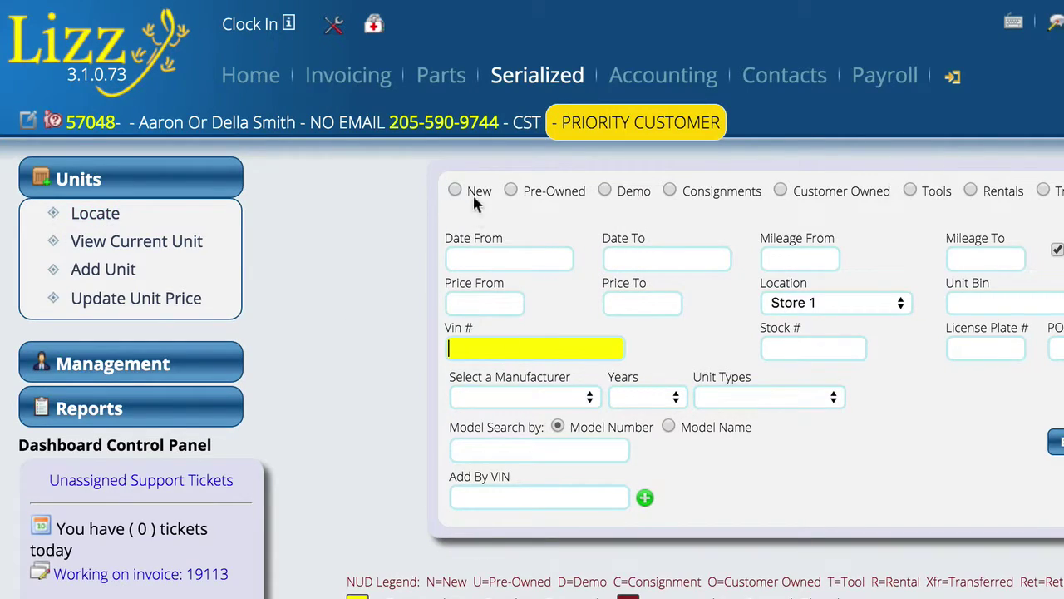
{"action": "left_click", "coordinate": [454, 190]}
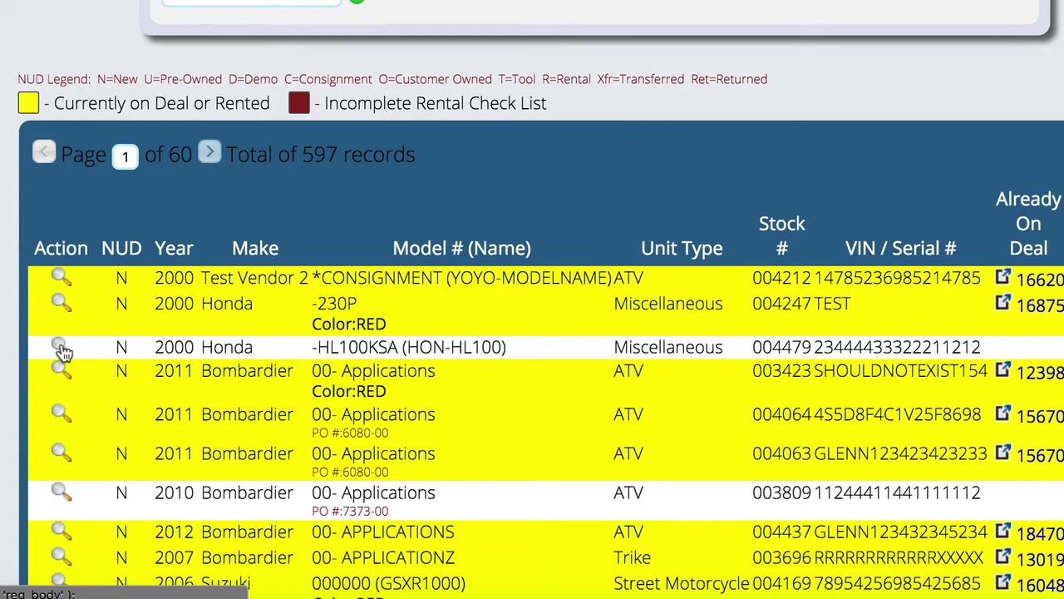
{"action": "left_click", "coordinate": [61, 348]}
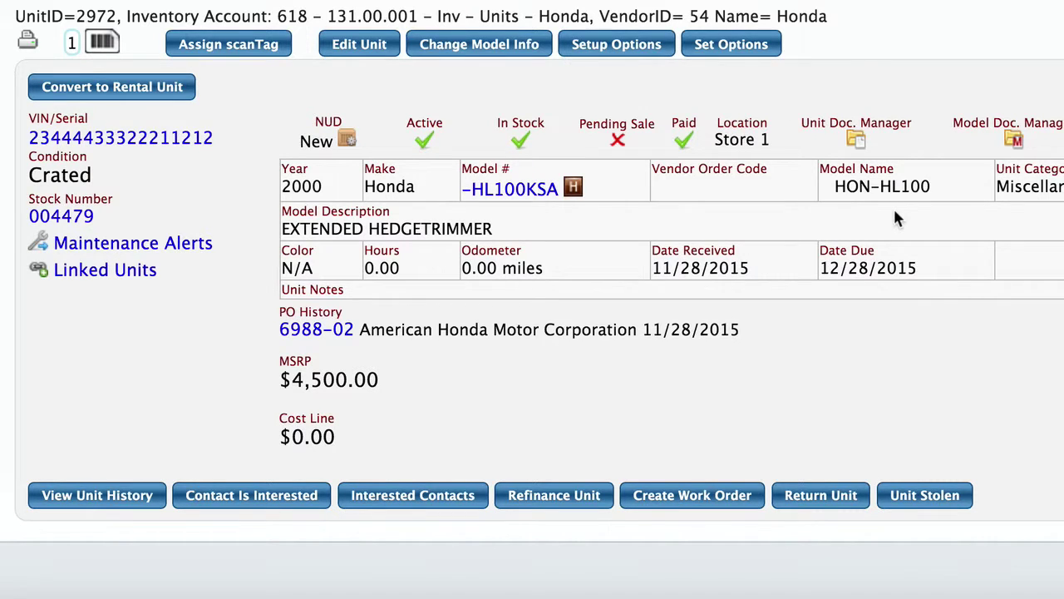
- Open Serialized Items Series Setup in settings and choose vendor Arctic Cat
{"action": "left_click", "coordinate": [611, 50]}
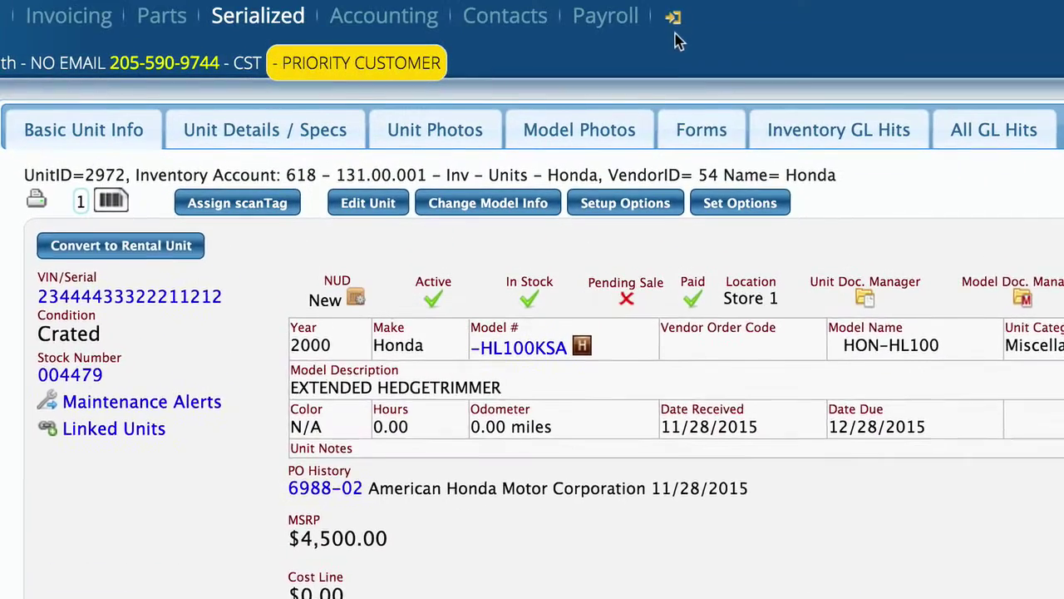
{"action": "left_click", "coordinate": [680, 43]}
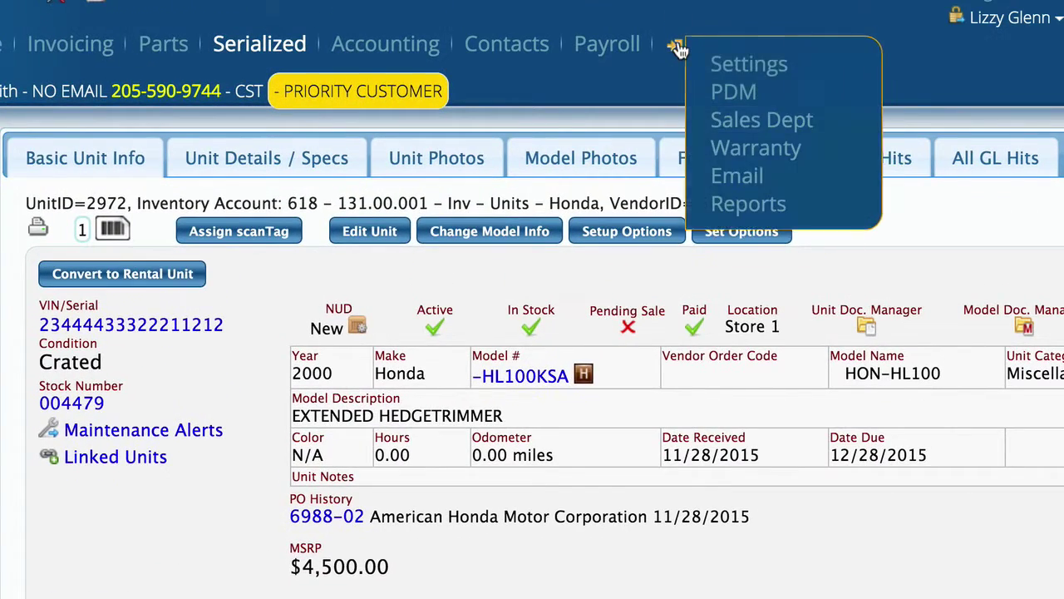
{"action": "left_click", "coordinate": [751, 73]}
{"action": "left_click", "coordinate": [75, 472]}
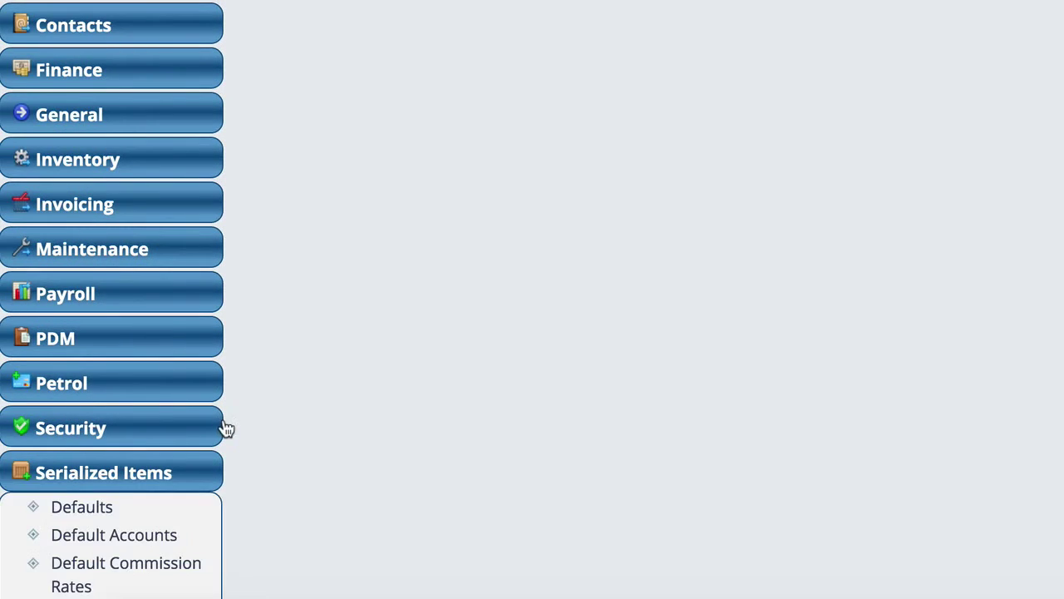
{"action": "scroll", "coordinate": [226, 428], "scroll_direction": "down", "scroll_amount": 5}
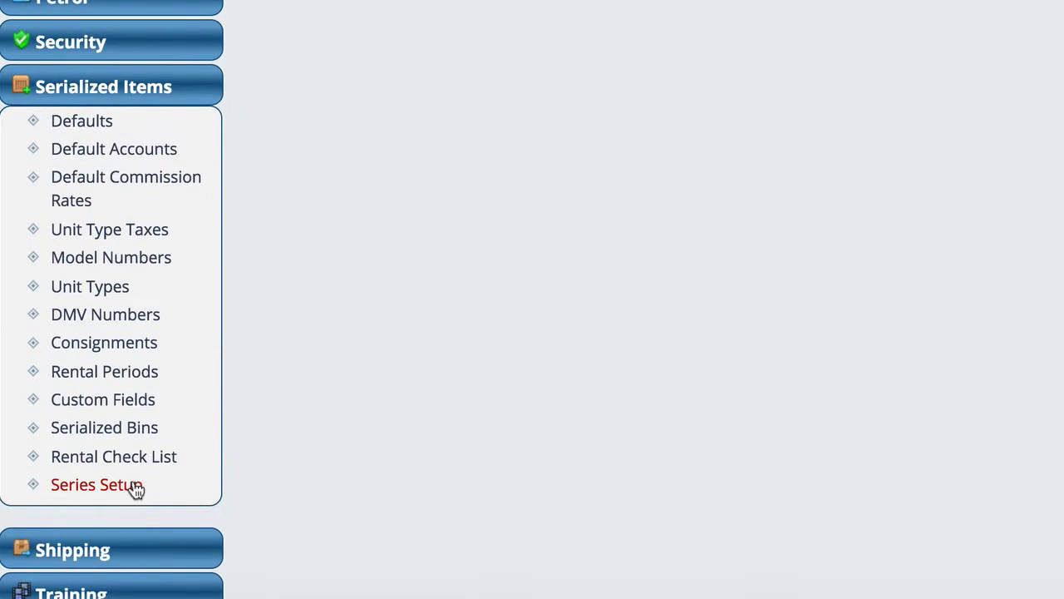
{"action": "left_click", "coordinate": [80, 493]}
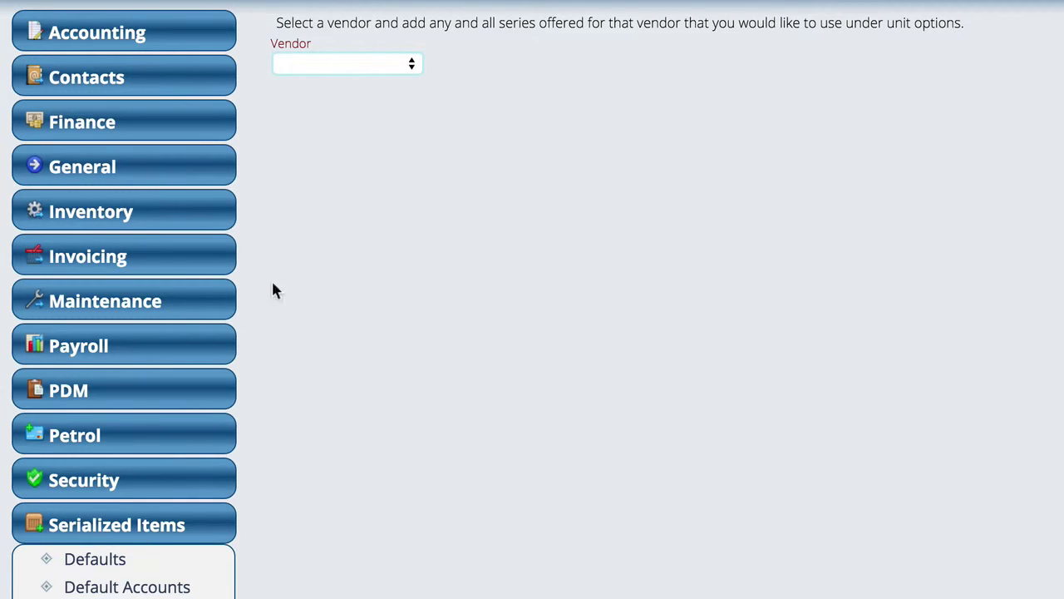
{"action": "left_click", "coordinate": [361, 73]}
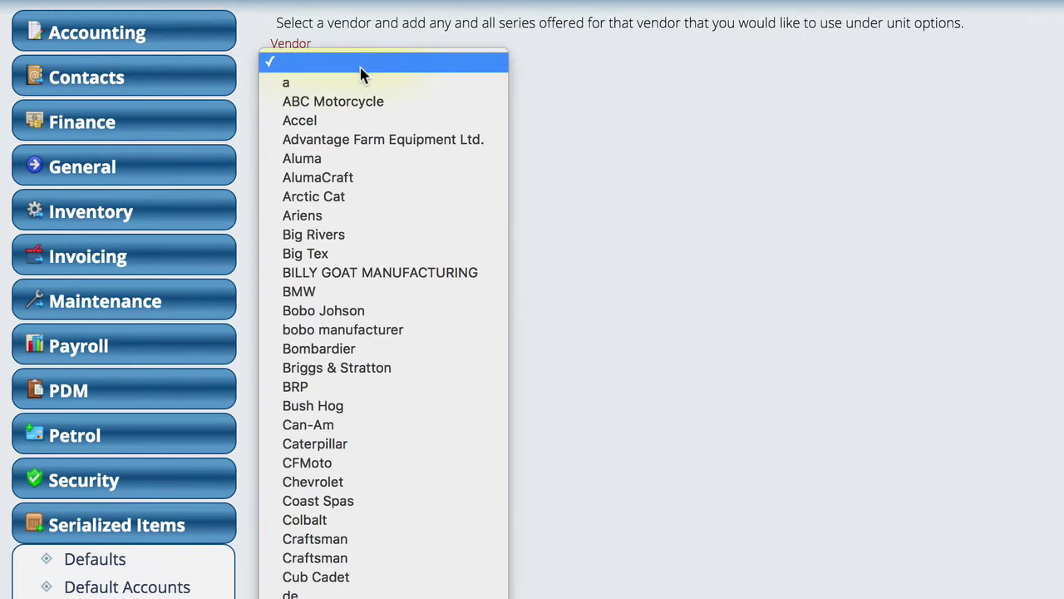
{"action": "left_click", "coordinate": [339, 211]}
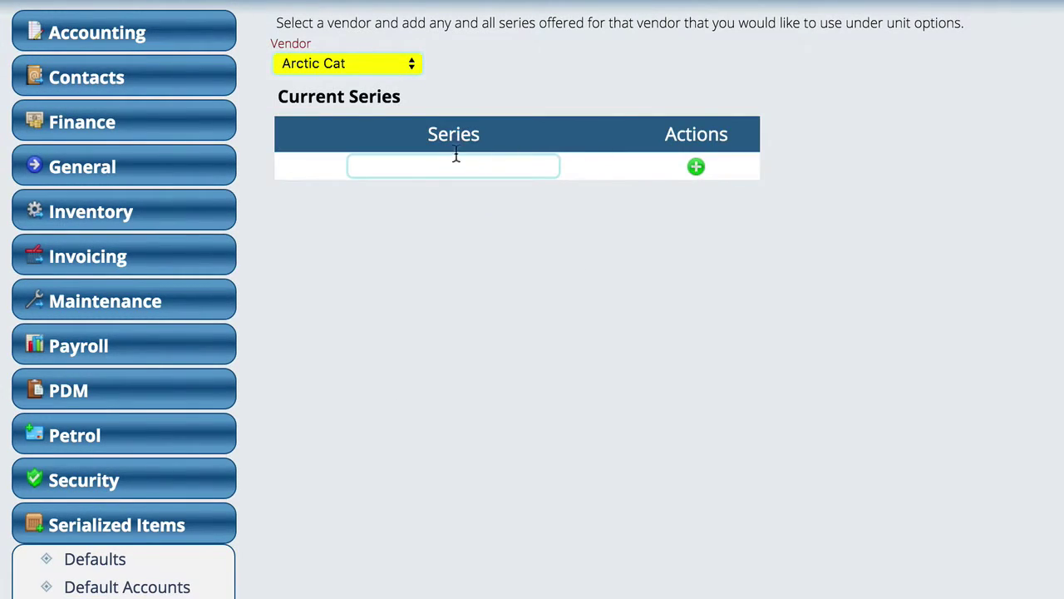
- Add 'Series 1' as a new series for Arctic Cat
{"action": "left_click", "coordinate": [420, 167]}
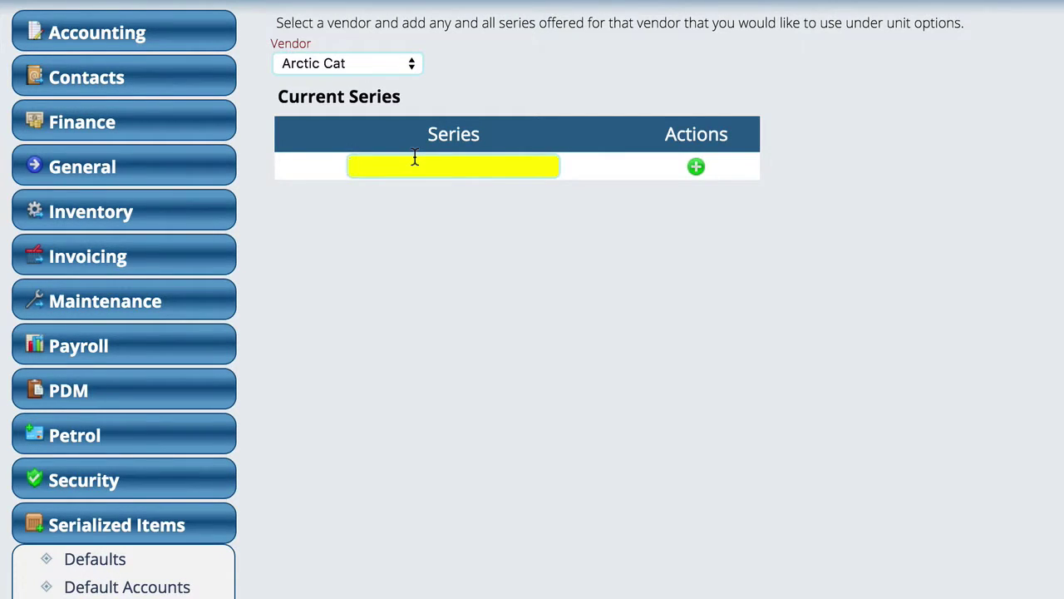
{"action": "left_click", "coordinate": [347, 70]}
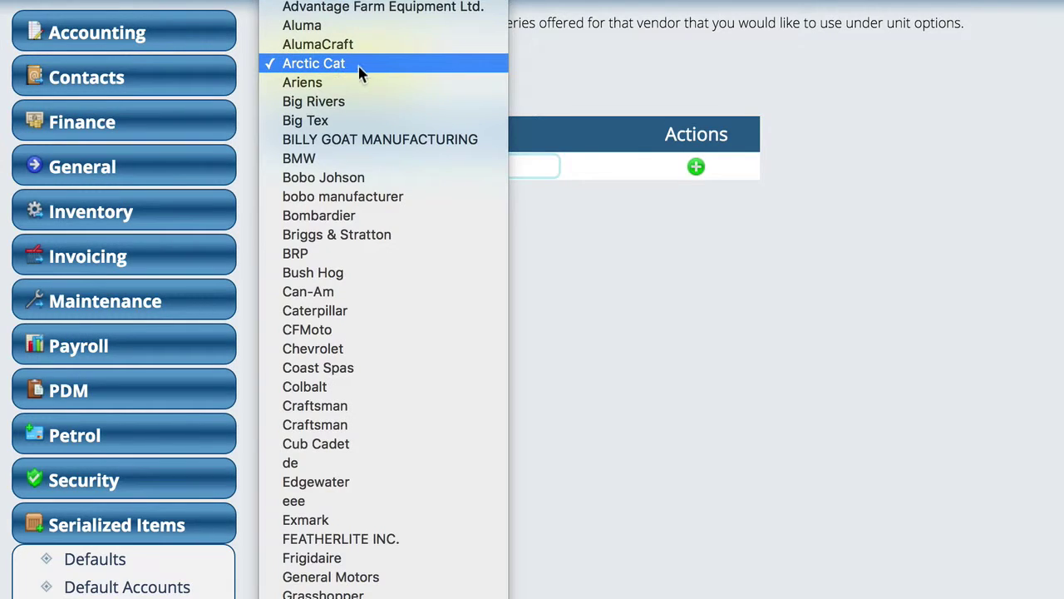
{"action": "left_click", "coordinate": [473, 157]}
{"action": "left_click", "coordinate": [443, 168]}
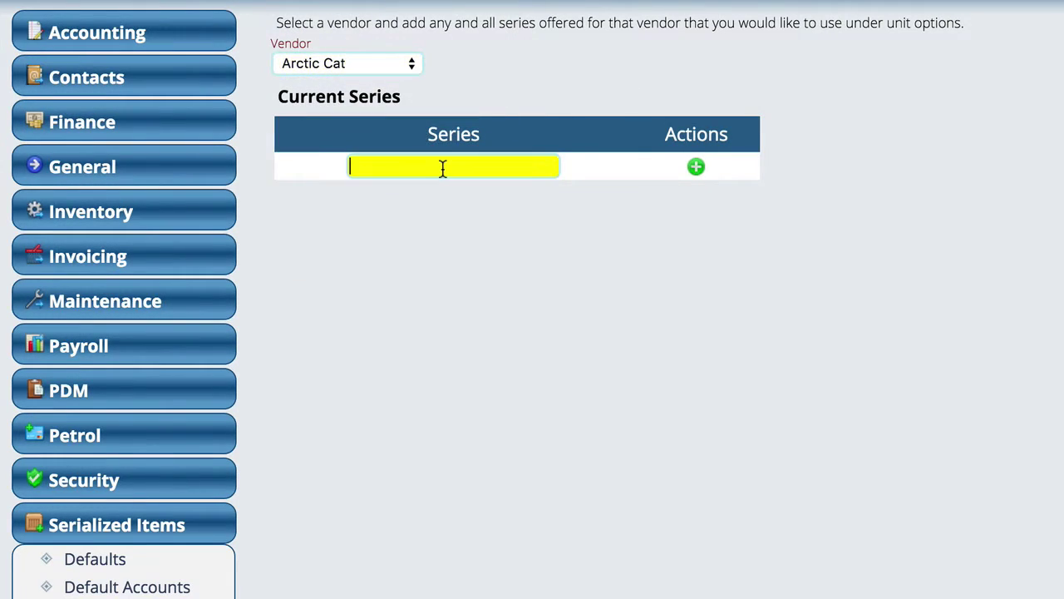
{"action": "type", "text": "Series 1"}
{"action": "left_click", "coordinate": [696, 166]}
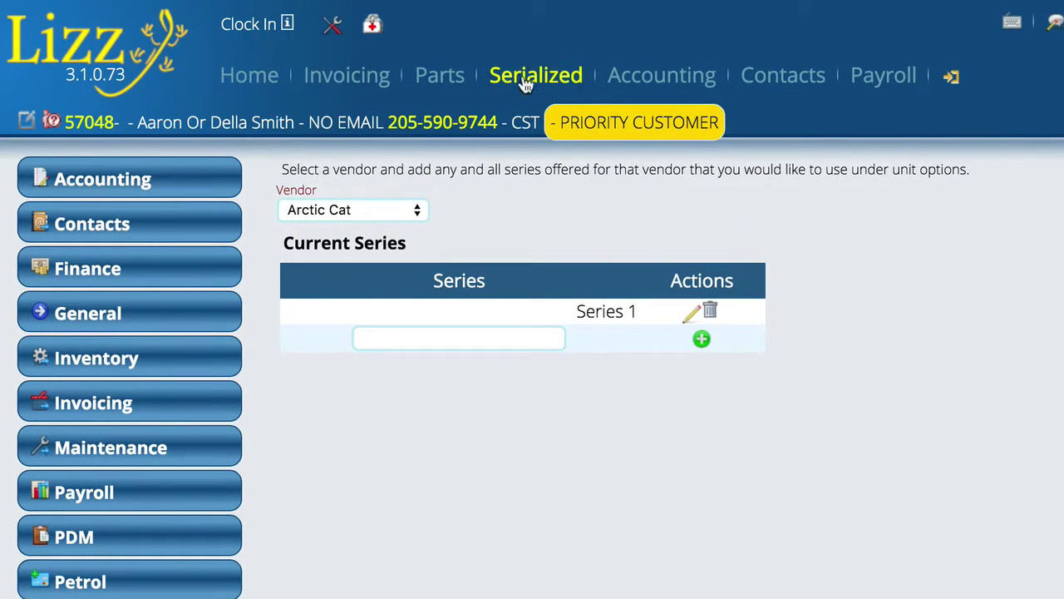
{"action": "left_click", "coordinate": [536, 75]}
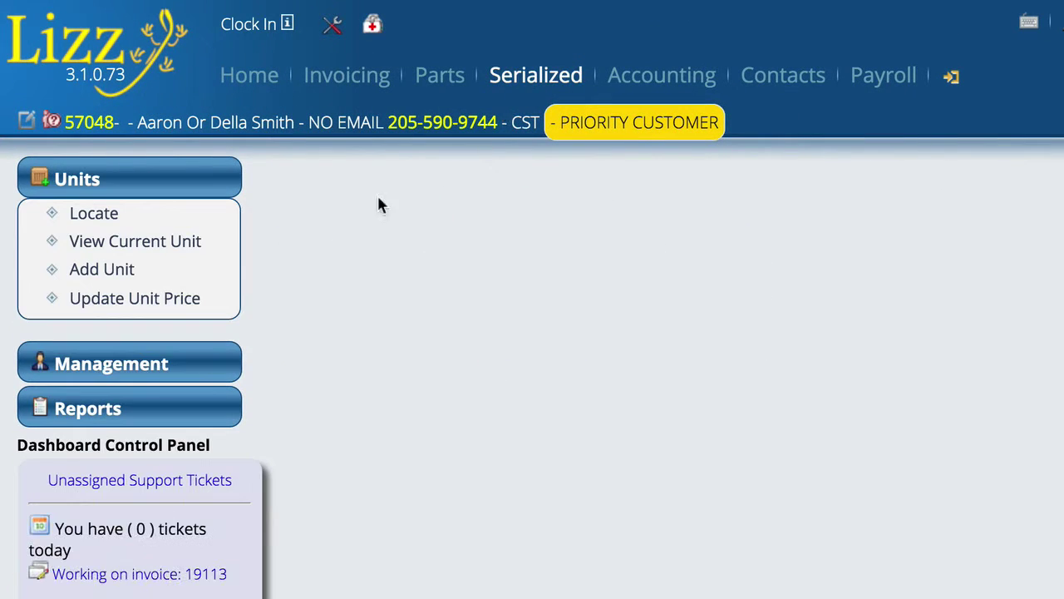
{"action": "left_click", "coordinate": [130, 242]}
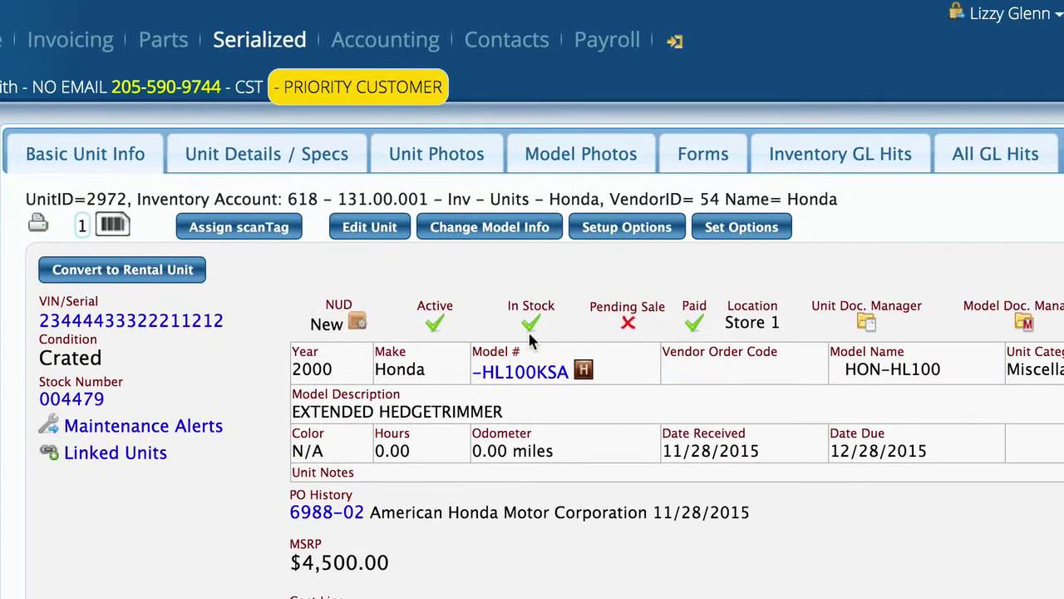
{"action": "left_click", "coordinate": [633, 228]}
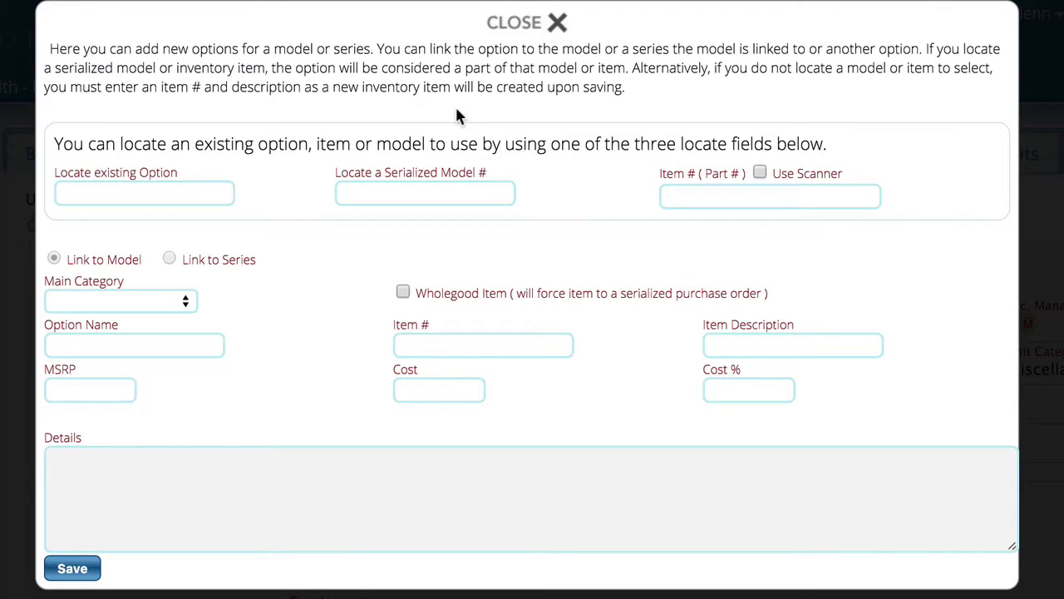
{"action": "left_click", "coordinate": [121, 194]}
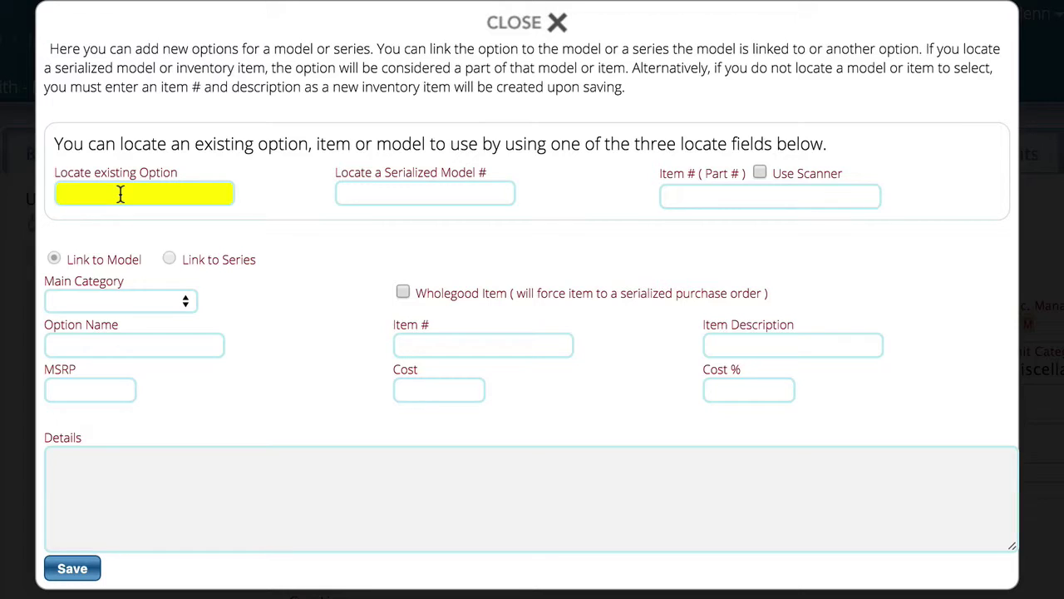
{"action": "left_click", "coordinate": [717, 195]}
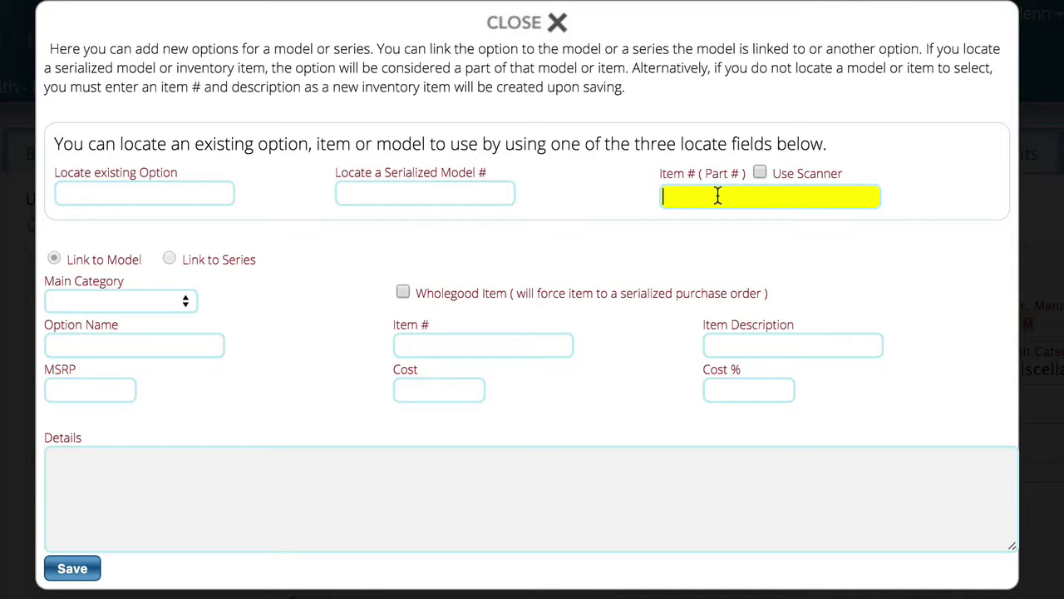
{"action": "type", "text": "09-"}
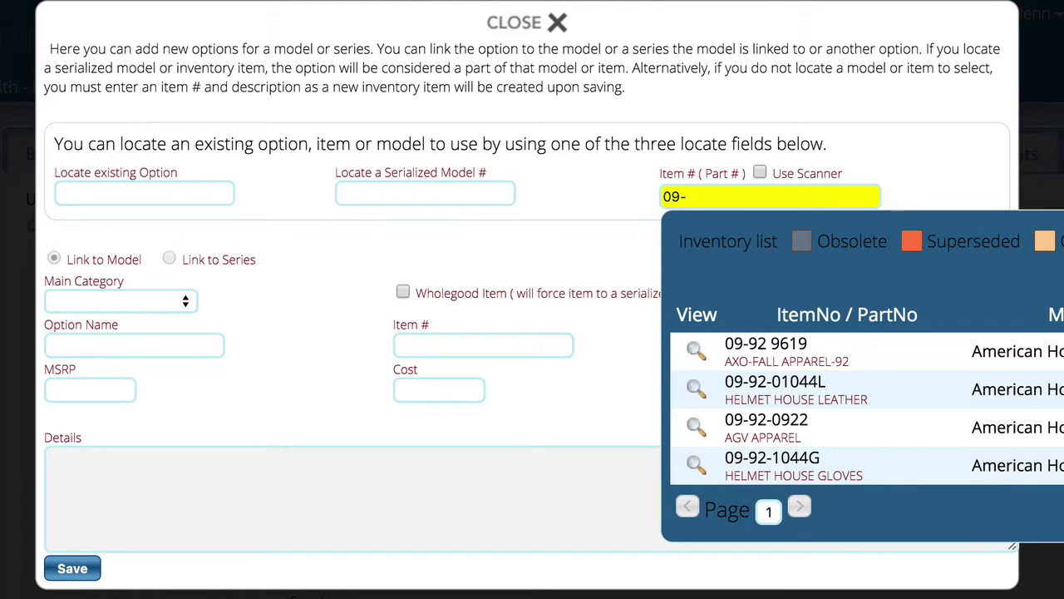
{"action": "key", "text": "BackSpace"}
{"action": "key", "text": "BackSpace"}
{"action": "key", "text": "BackSpace"}
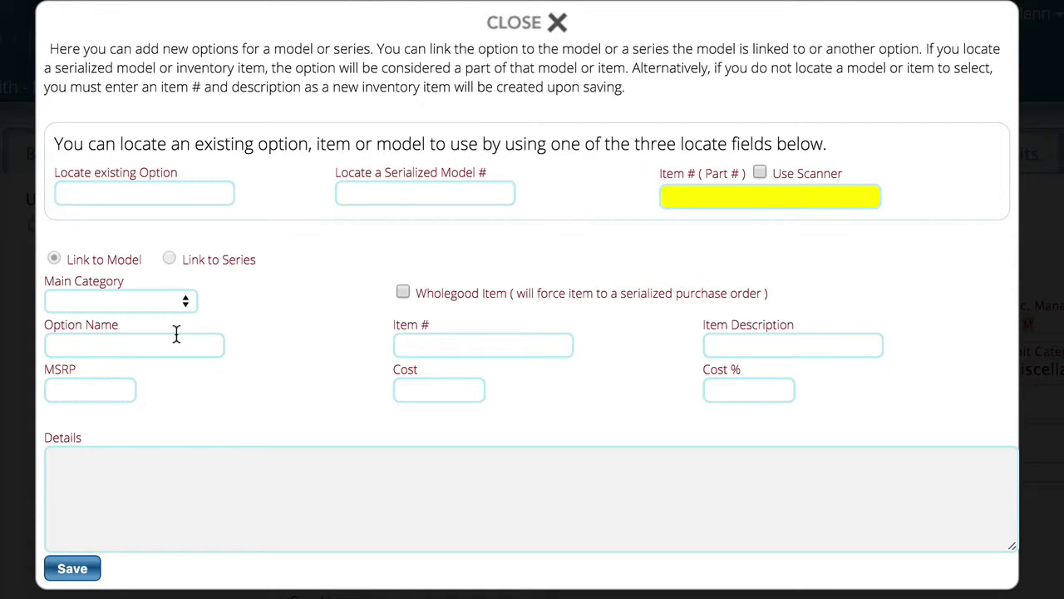
- Tick Wholegood Item on the new option form, leaving Main Category unset
{"action": "left_click", "coordinate": [107, 300]}
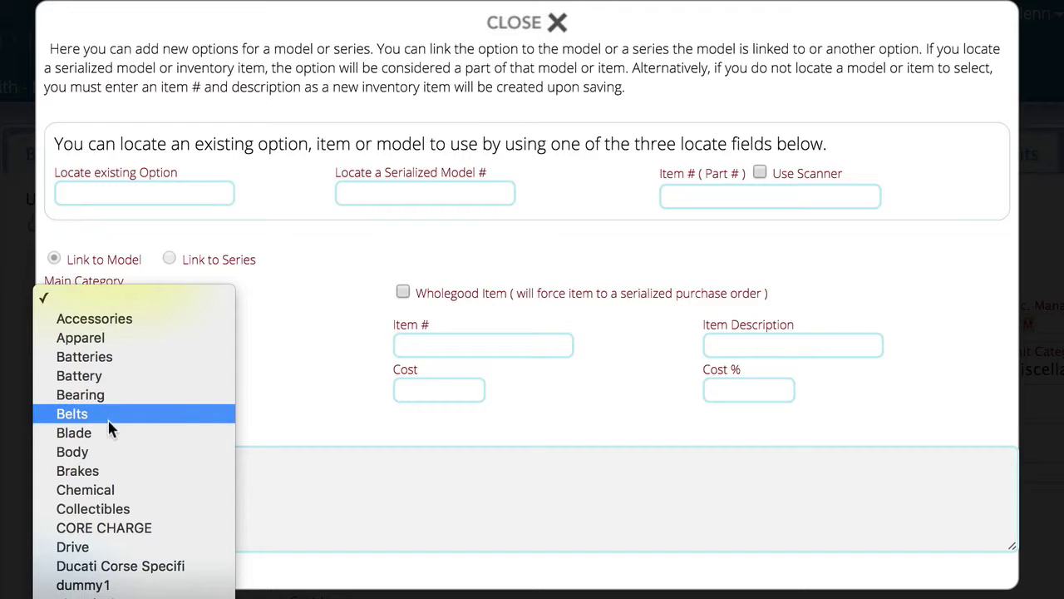
{"action": "left_click", "coordinate": [266, 424]}
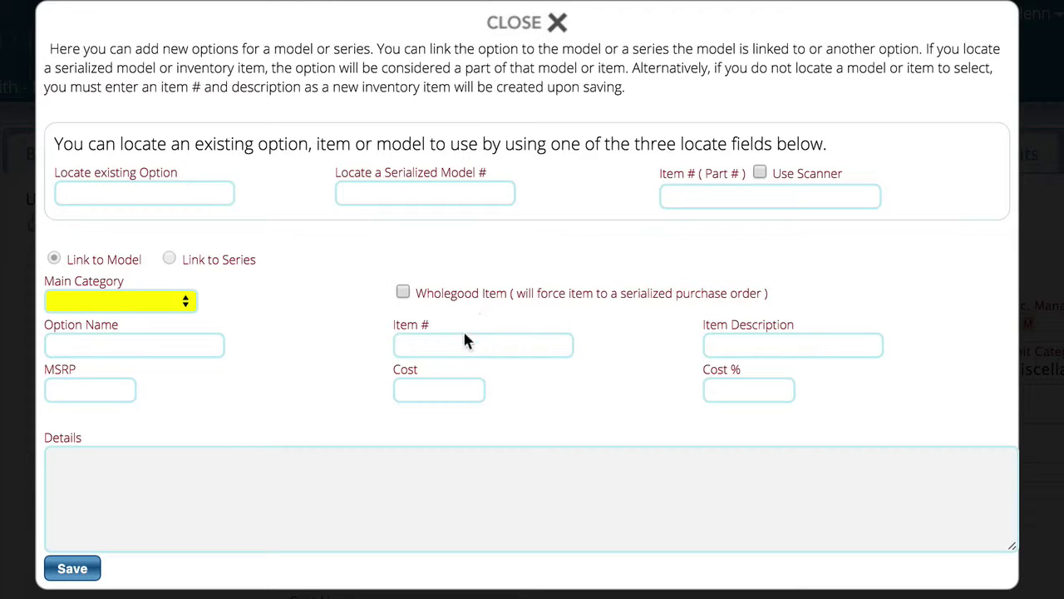
{"action": "left_click", "coordinate": [428, 350]}
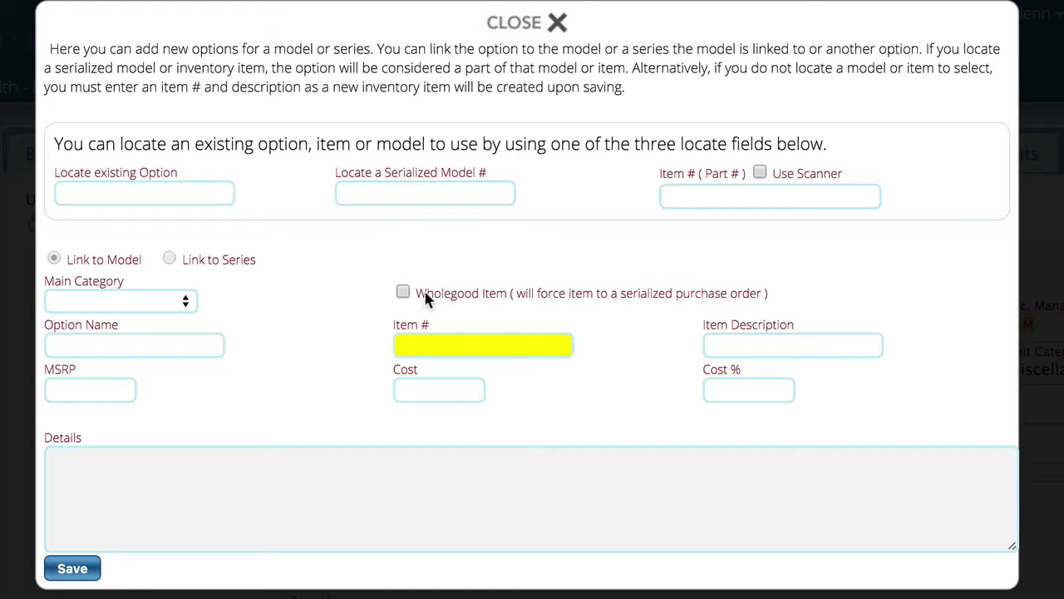
{"action": "left_click", "coordinate": [401, 293]}
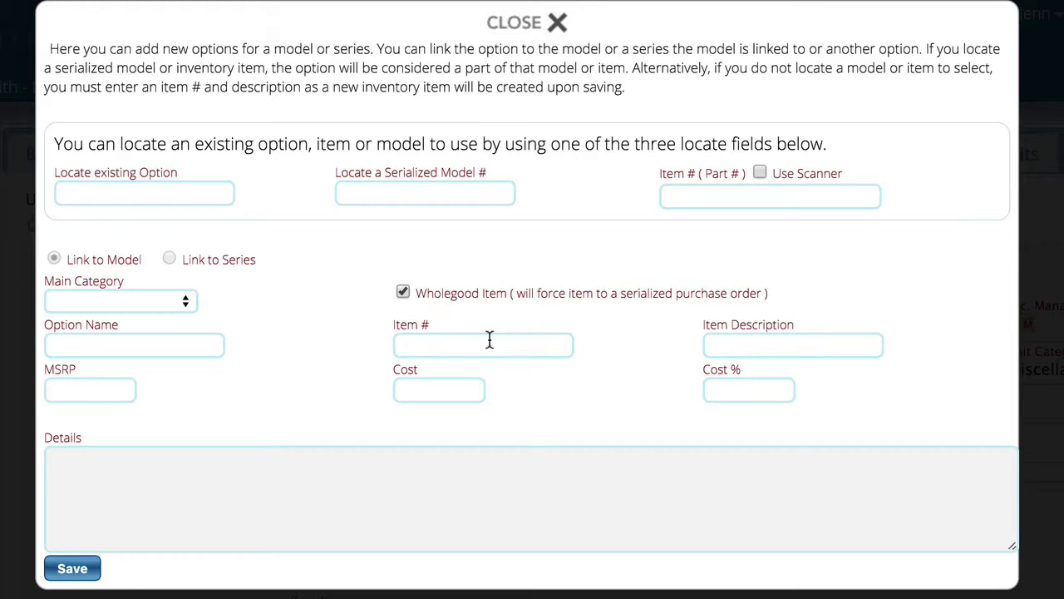
{"action": "left_click", "coordinate": [804, 348]}
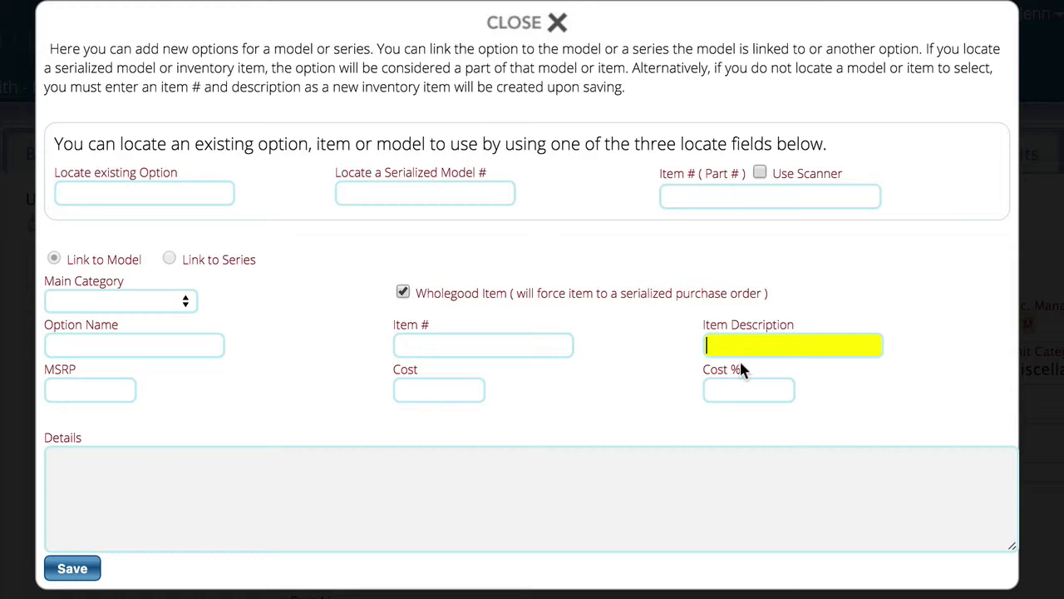
- Enter item # Front1, description Front End Loader and MSRP 1000
{"action": "left_click", "coordinate": [426, 345]}
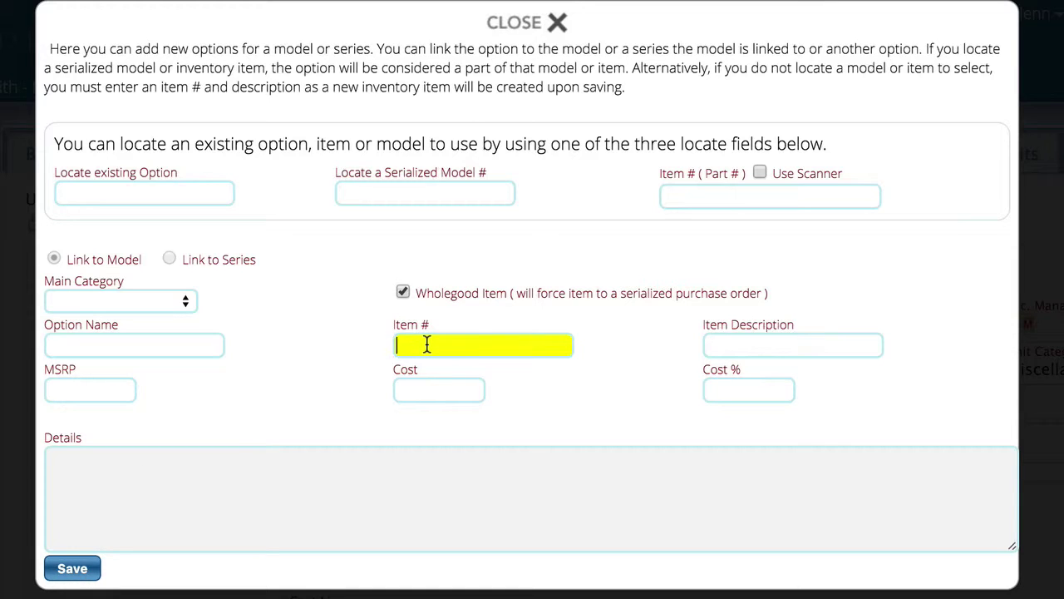
{"action": "type", "text": "Front1"}
{"action": "left_click", "coordinate": [767, 343]}
{"action": "type", "text": "Fro"}
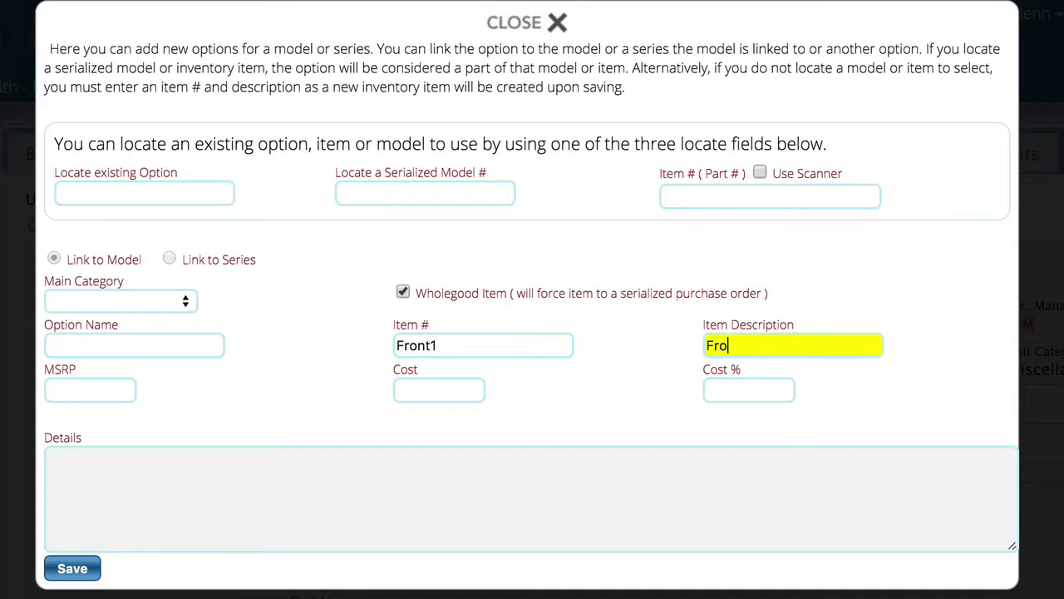
{"action": "type", "text": "nt End Loader"}
{"action": "left_click", "coordinate": [81, 388]}
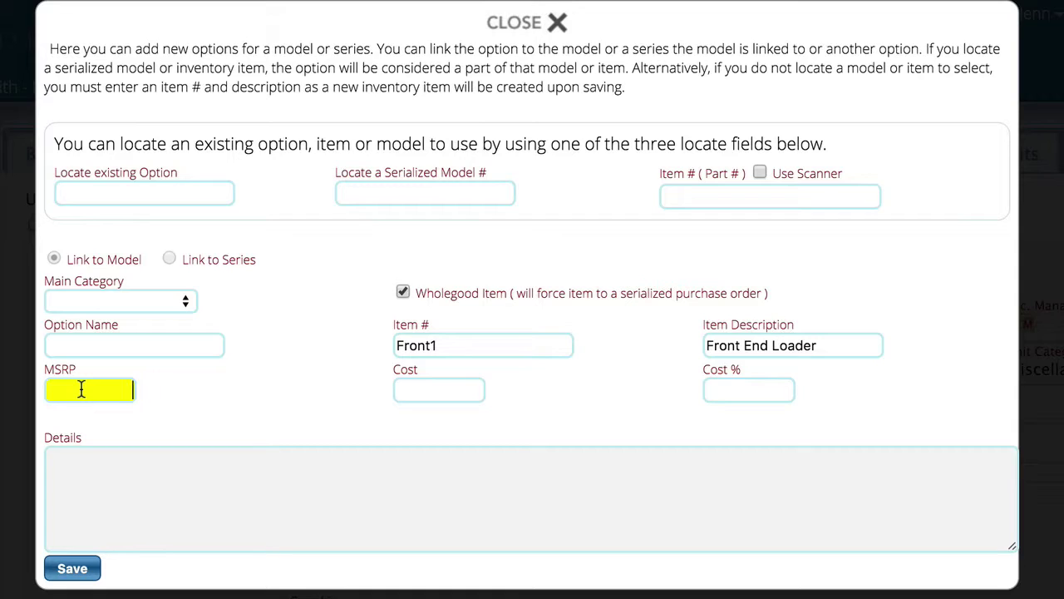
{"action": "type", "text": "1000"}
- Set cost to 23% (770) and choose main category Accessories
{"action": "left_click", "coordinate": [411, 389]}
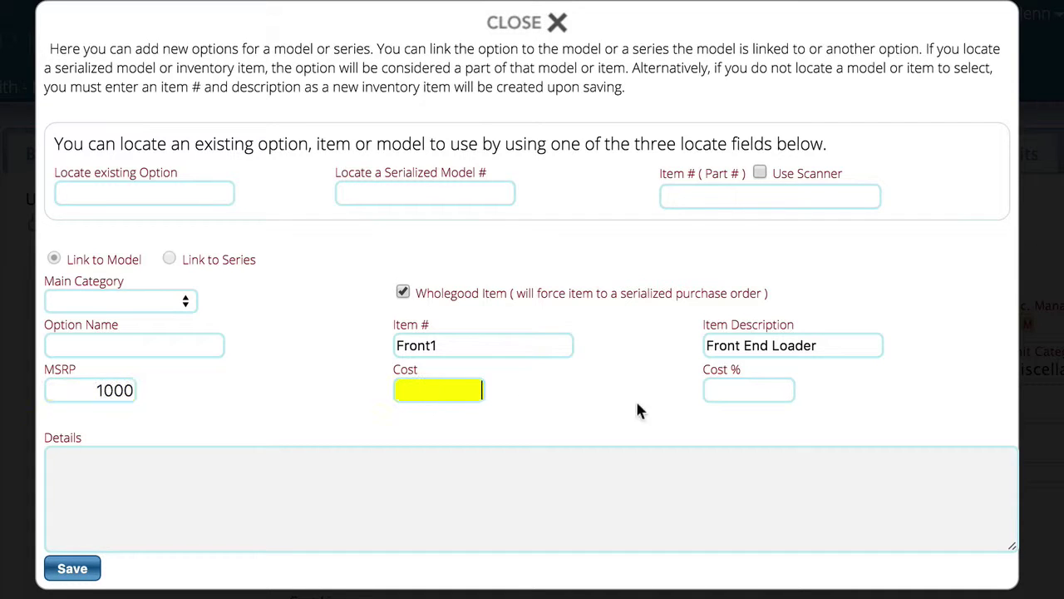
{"action": "left_click", "coordinate": [743, 391]}
{"action": "type", "text": "23"}
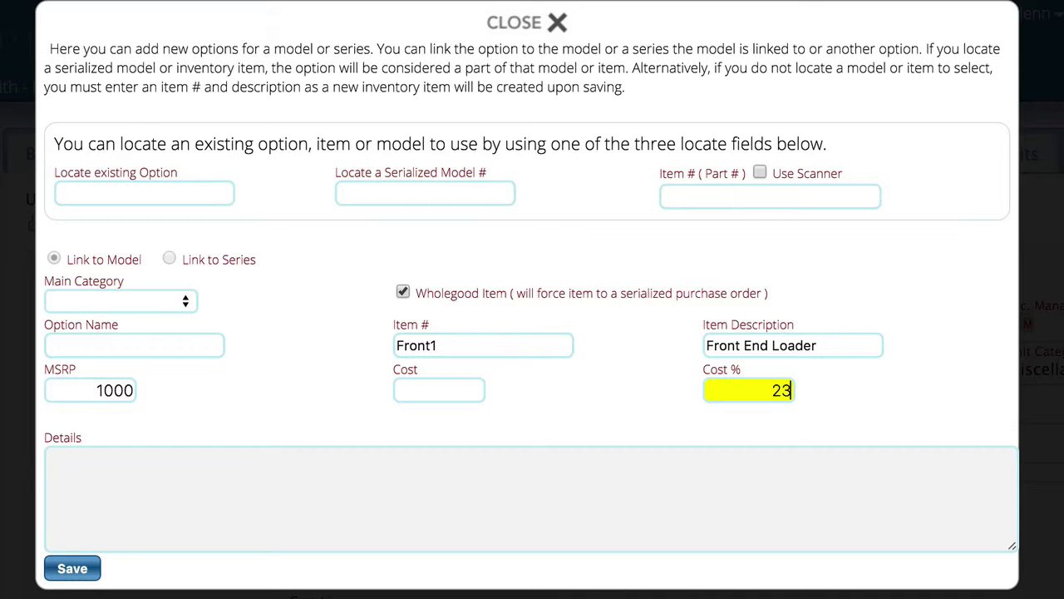
{"action": "key", "text": "Tab"}
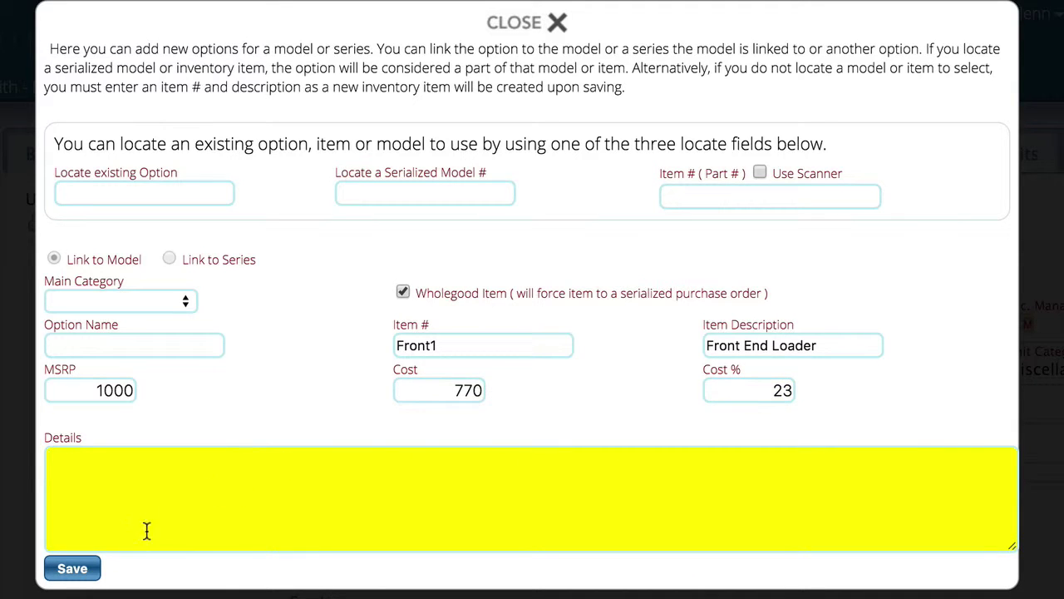
{"action": "left_click", "coordinate": [124, 300]}
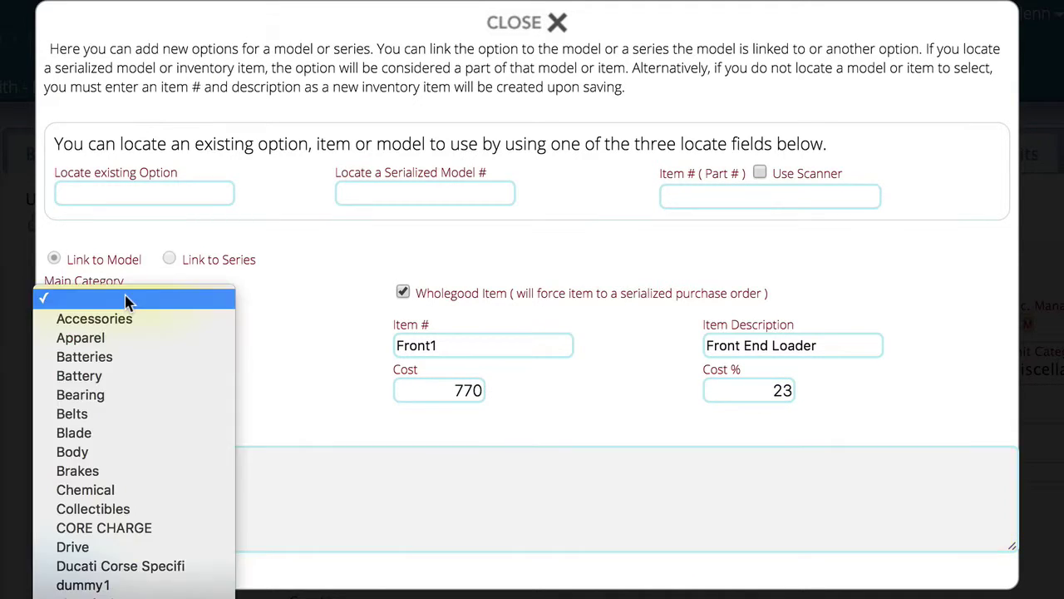
{"action": "key", "text": "Escape"}
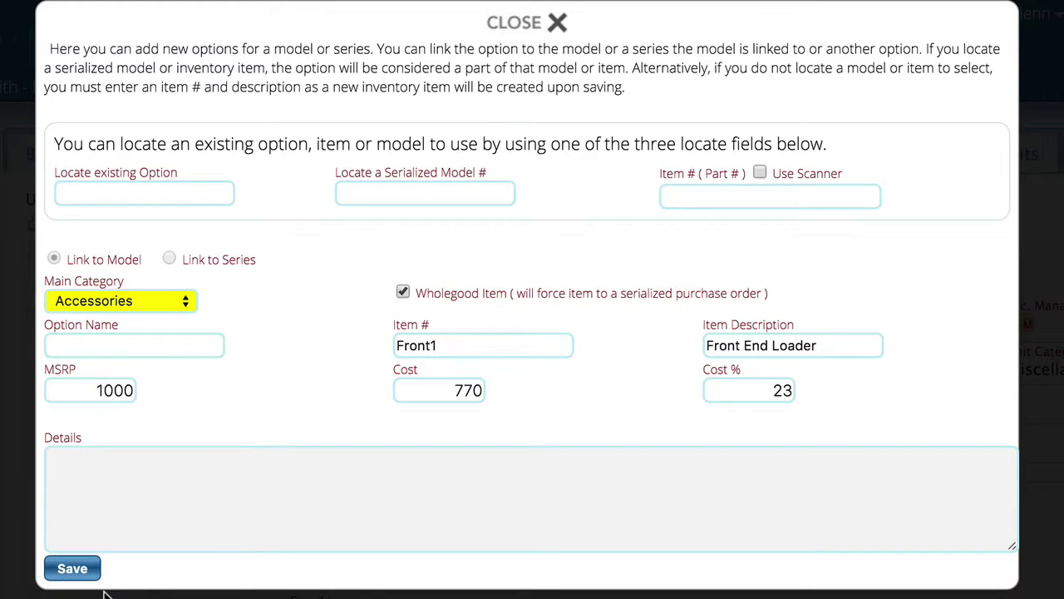
- Enter Option Name 'Front End Loader', save, and list it under HON-HL100 options
{"action": "left_click", "coordinate": [73, 568]}
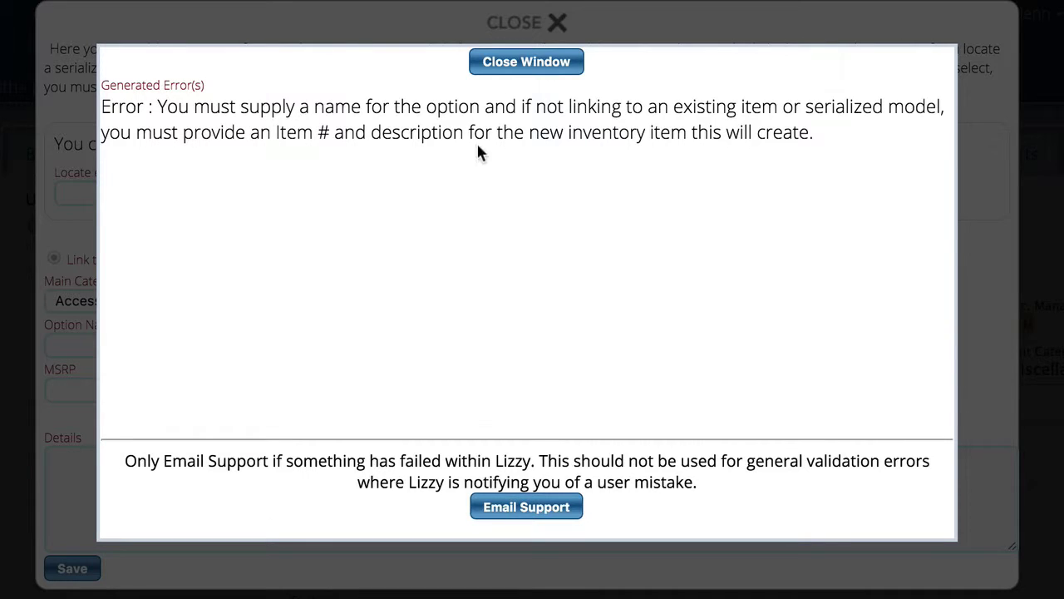
{"action": "left_click", "coordinate": [525, 65]}
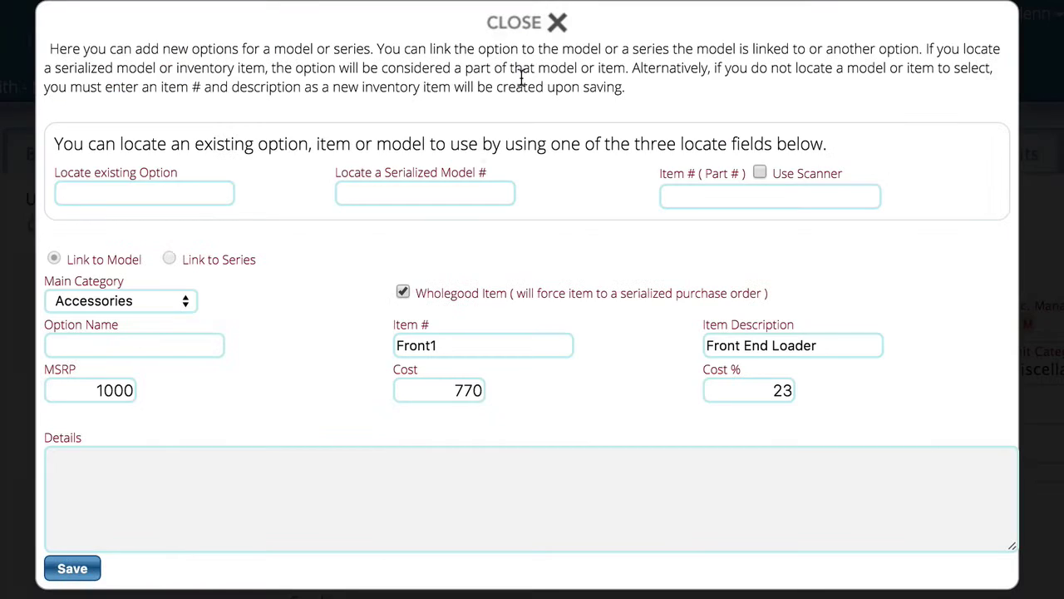
{"action": "left_click", "coordinate": [89, 345]}
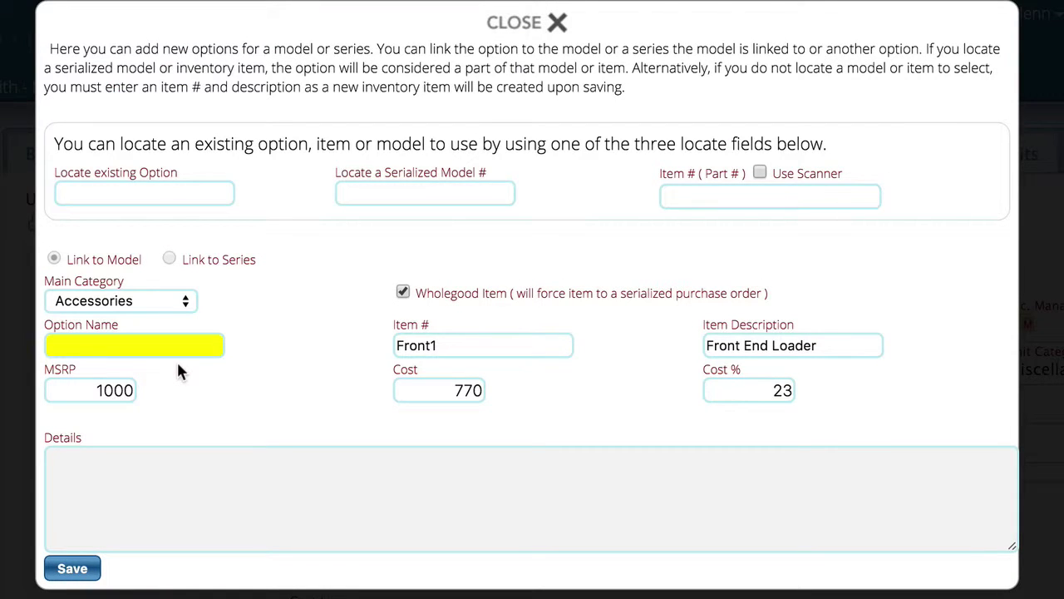
{"action": "type", "text": "Front End Loader"}
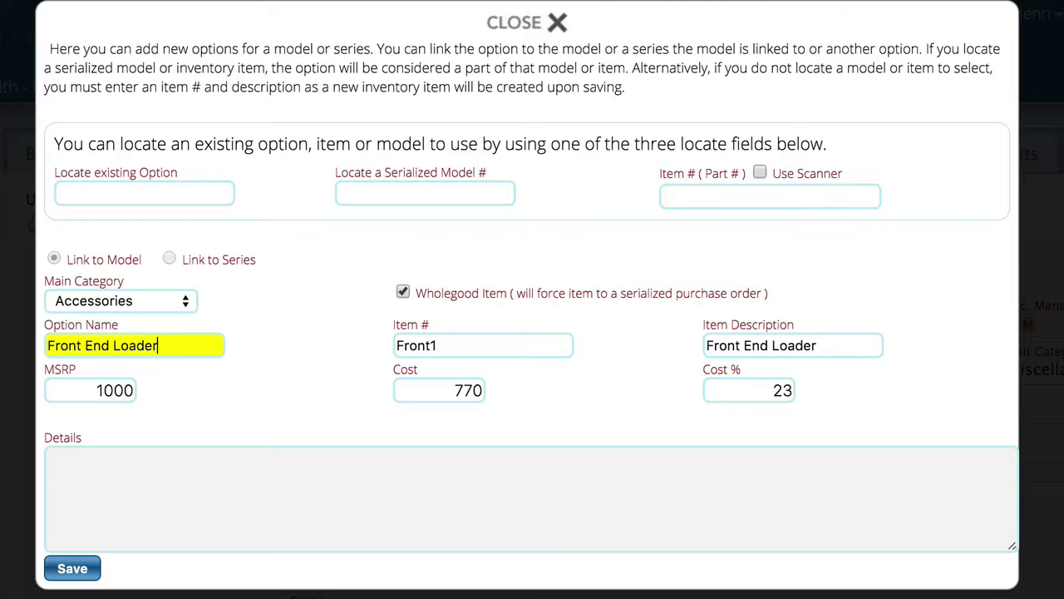
{"action": "left_click", "coordinate": [70, 574]}
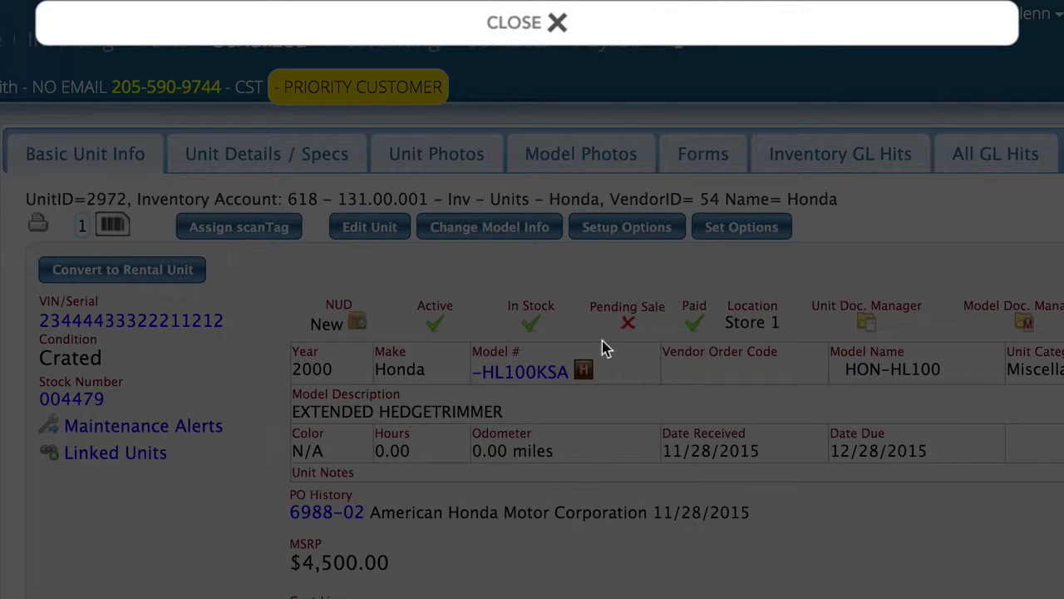
{"action": "left_click", "coordinate": [520, 27]}
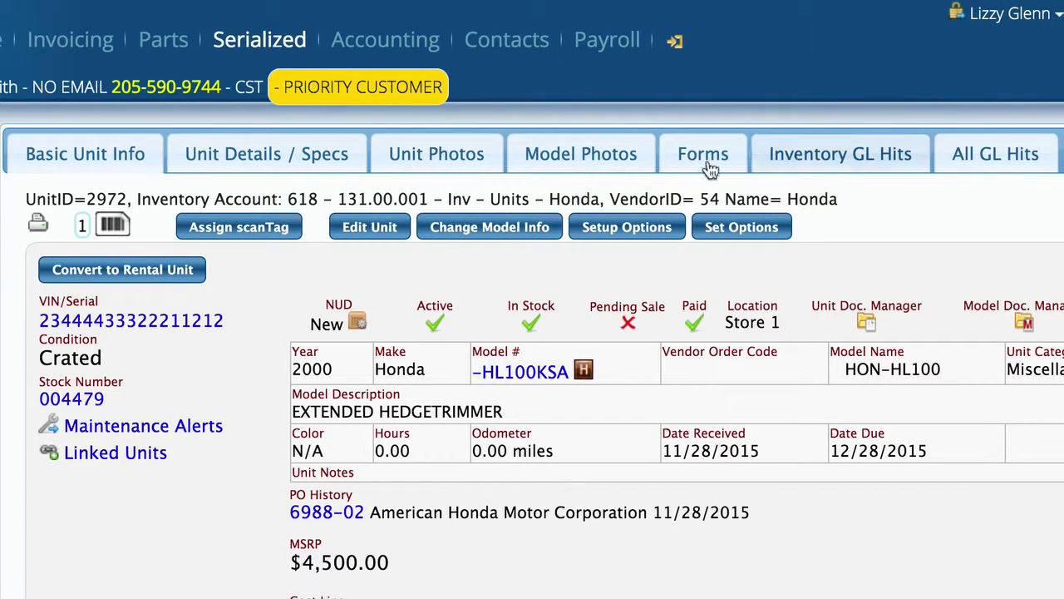
{"action": "left_click", "coordinate": [626, 227]}
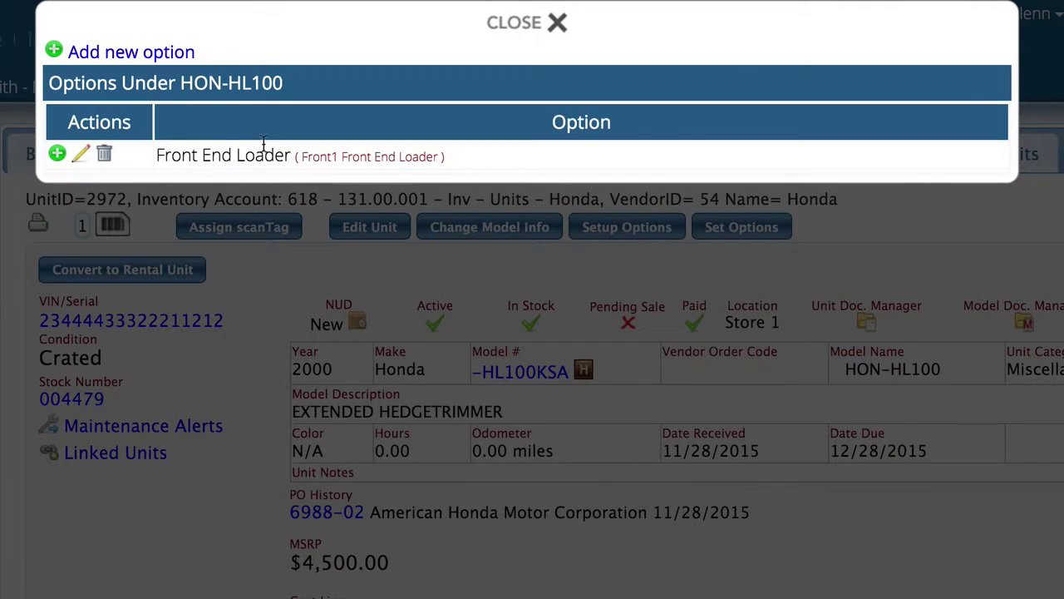